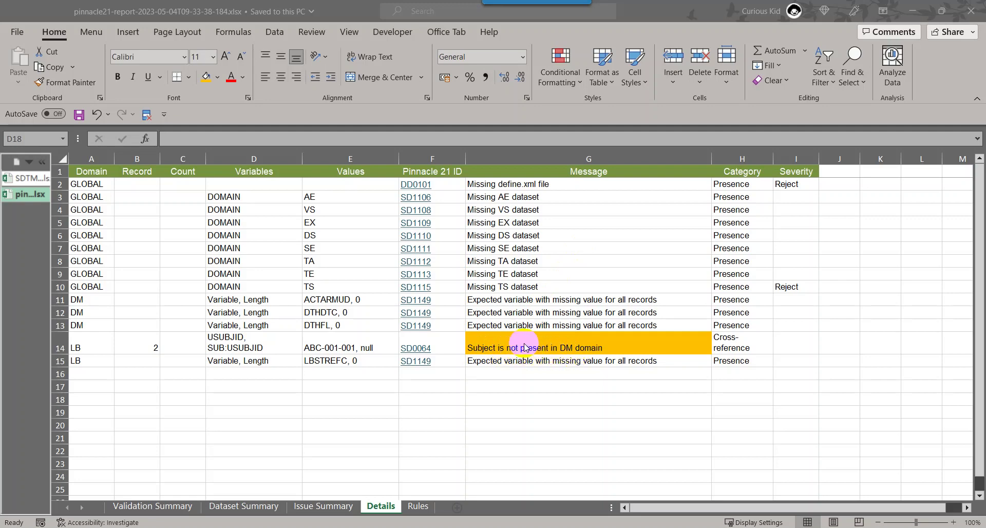
- Follow the SD0064 link on the Details sheet to its Rules sheet entry, 'Subject is not present in DM domain'
click(416, 349)
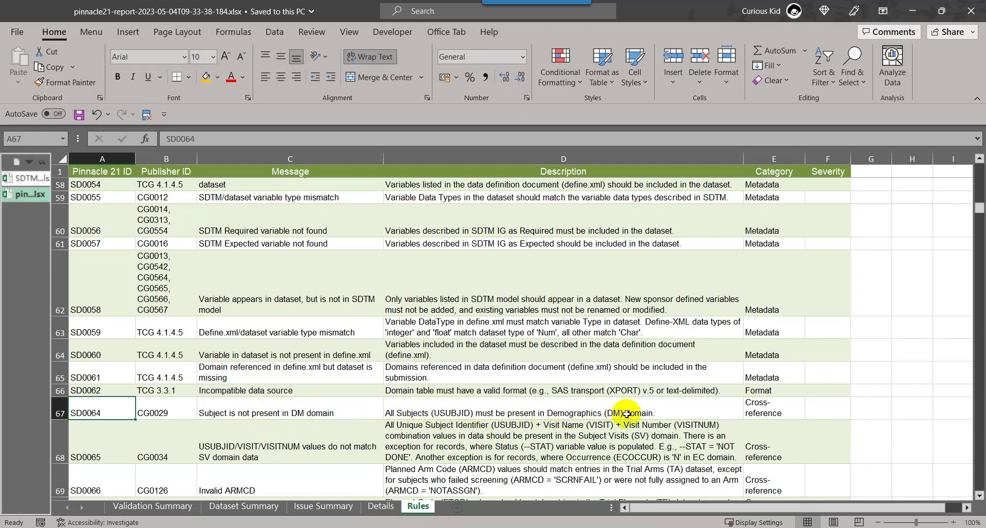
- Return to the report's Details sheet, then bring up the SDTM_P21.xlsx workbook
click(378, 506)
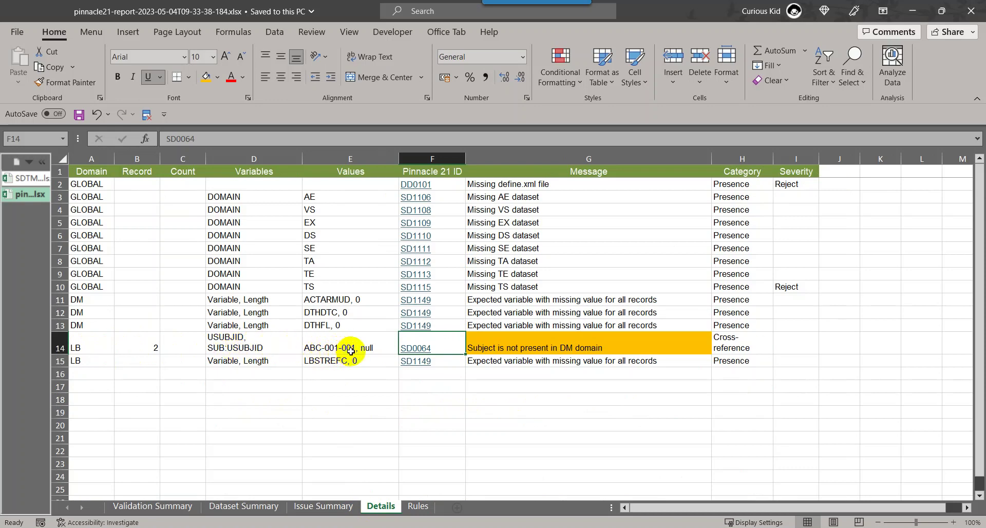
click(29, 177)
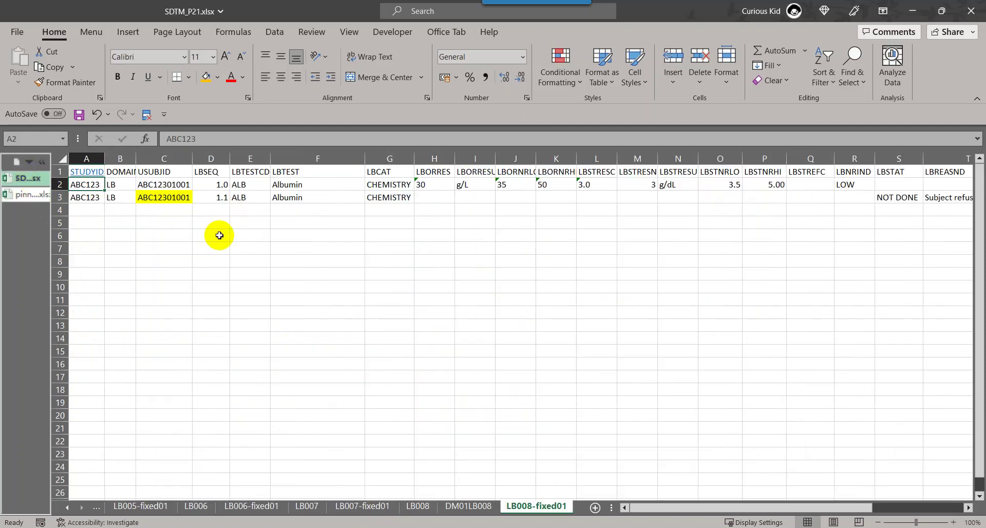
- Compare LB008 subject ABC-001-001 against the DM01LB008 subjects, then switch to the SAS import program
click(414, 506)
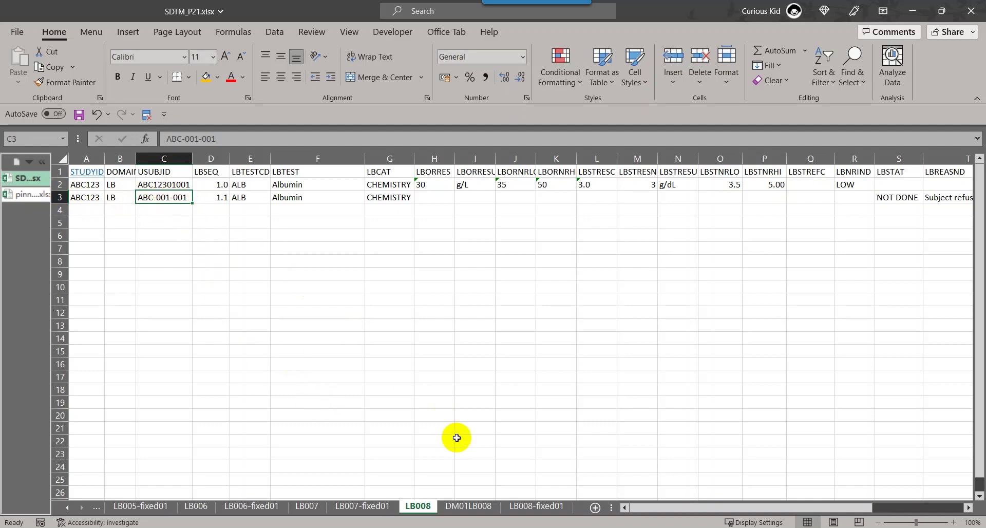
click(472, 507)
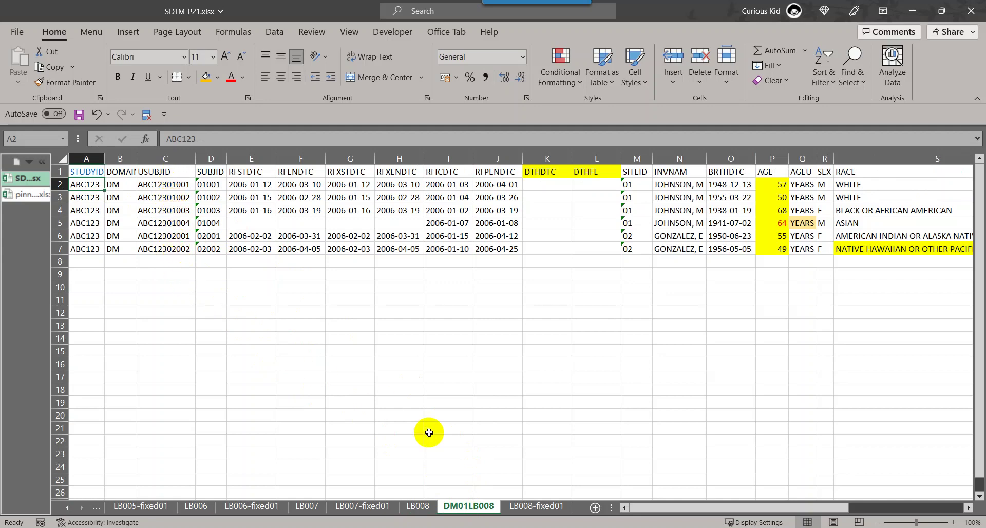
click(33, 194)
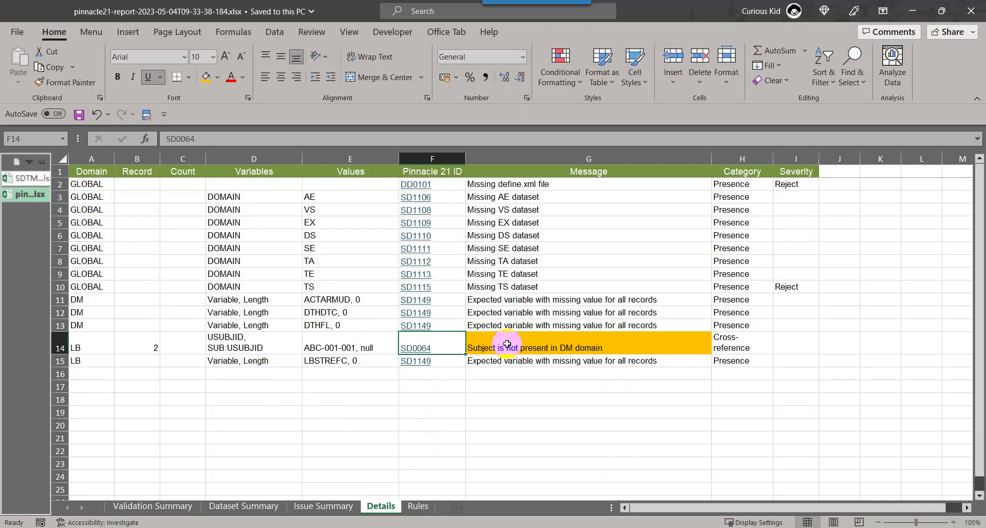
click(33, 179)
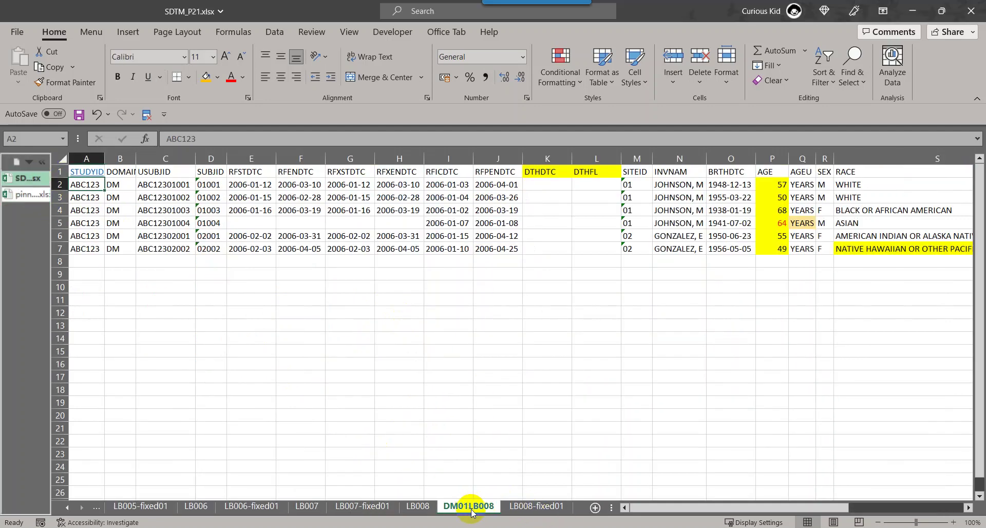
click(417, 507)
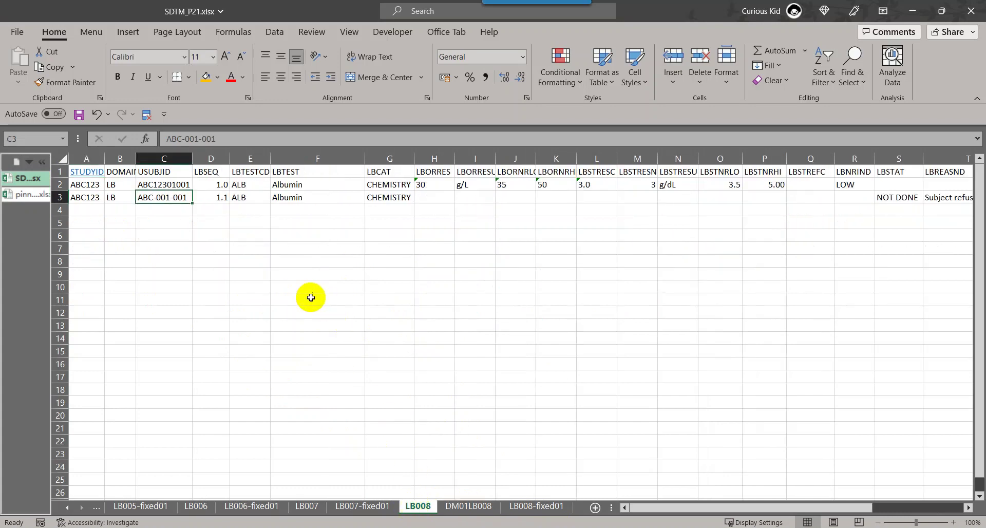
key(alt+Tab)
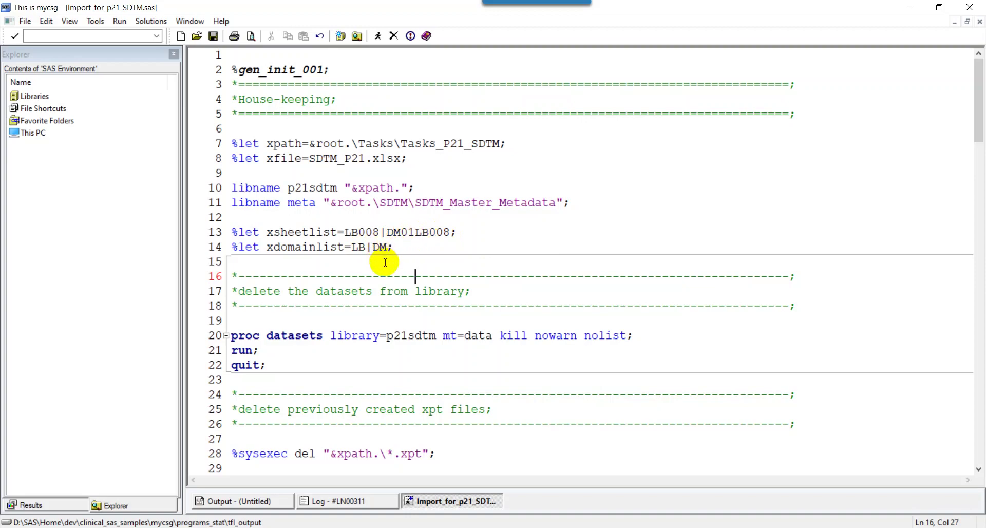
- Run Import_for_p21_SDTM.sas, finishing with no searched log messages found
key(F3)
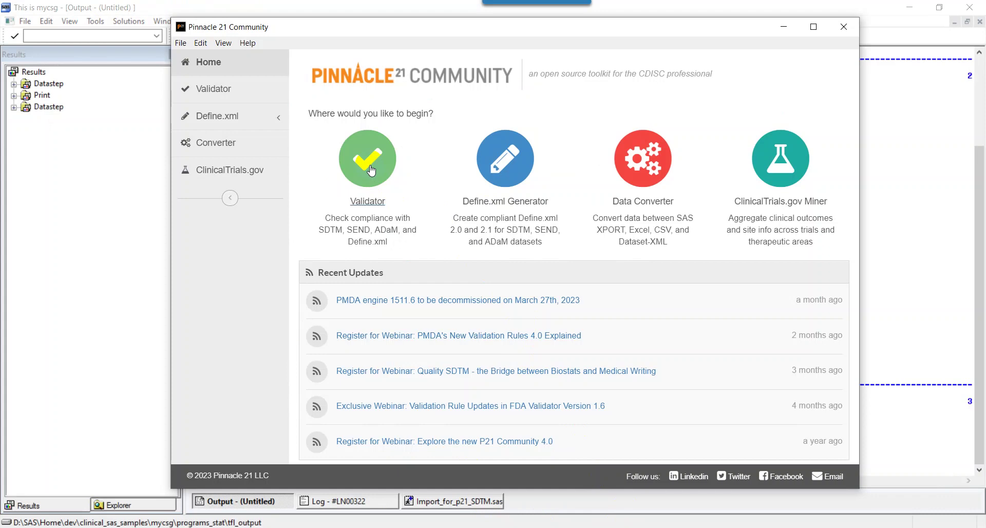
- Add DM.xpt and LB.xpt as source data, validate them against SDTM-IG 3.3 (FDA), and open the report
click(370, 163)
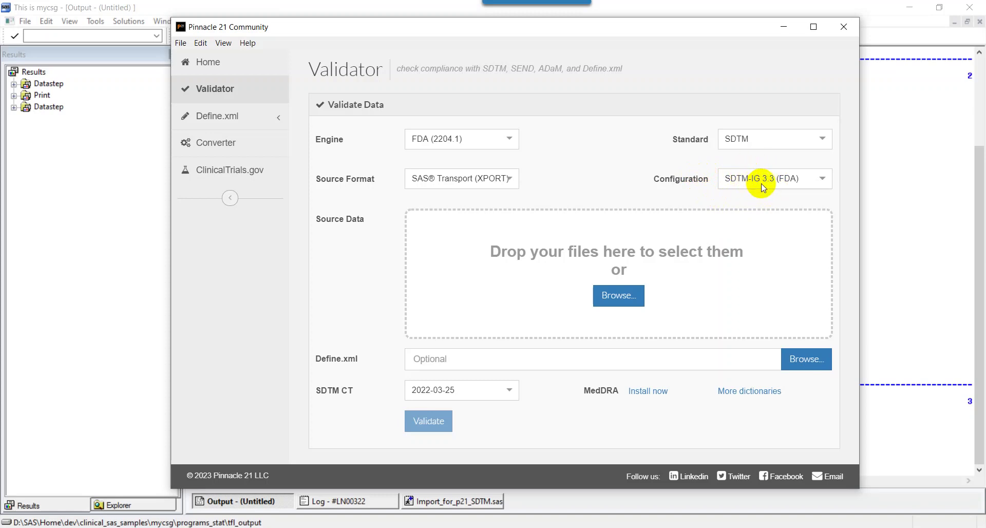
click(617, 302)
drag(327, 151, 301, 113)
click(576, 297)
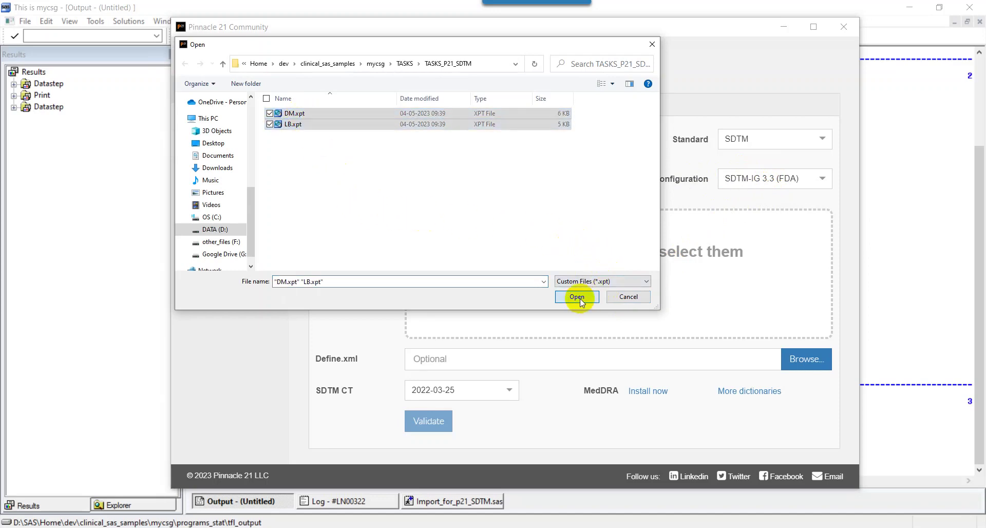
click(428, 422)
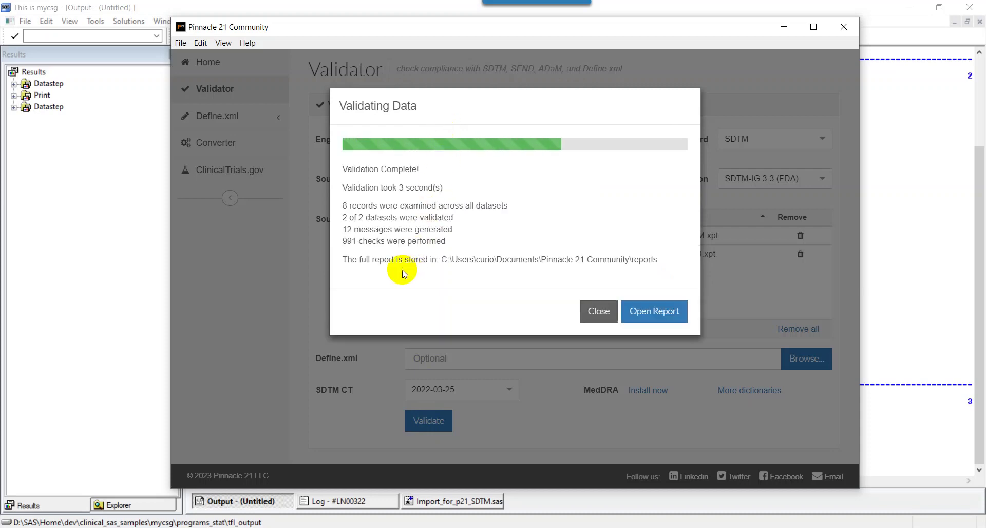
click(653, 312)
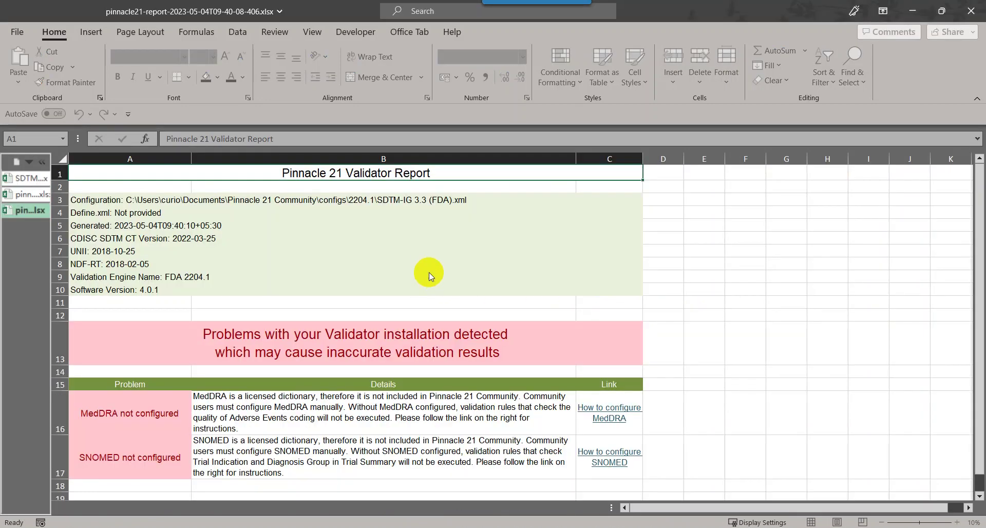
- Confirm SD0064 still appears on the new report's Details sheet, then bring up SDTM_P21.xlsx
click(382, 505)
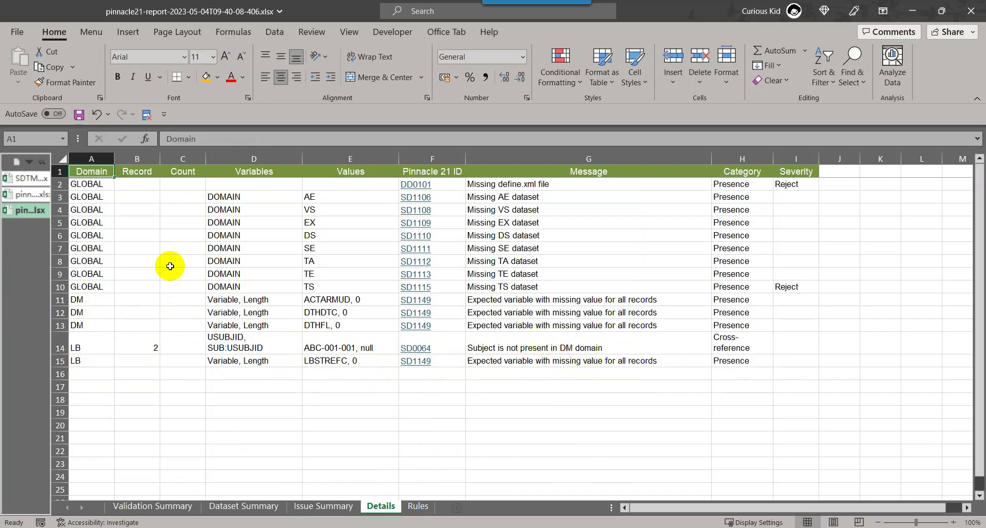
click(29, 179)
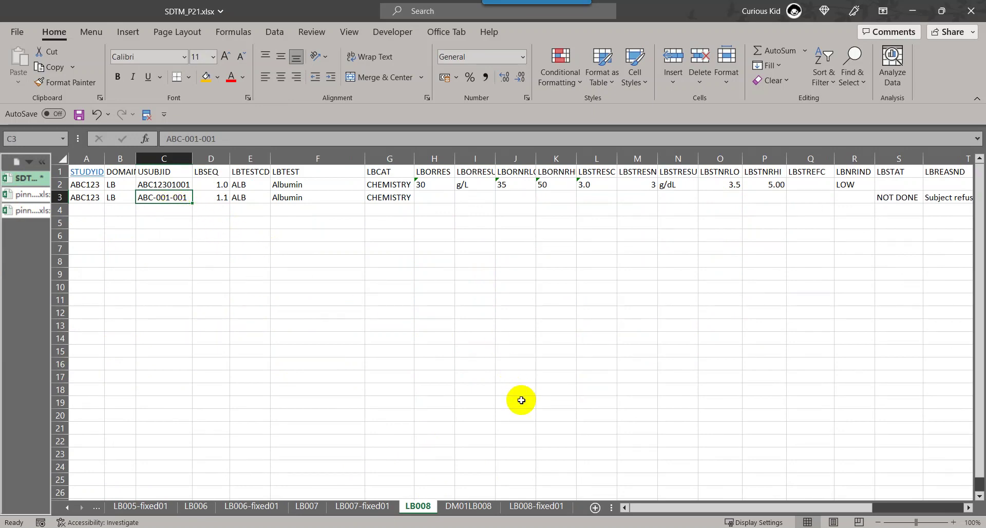
- Review the LB008-fixed01 sheet's columns, where the second record uses subject ABC12301001, then return to SAS
click(536, 507)
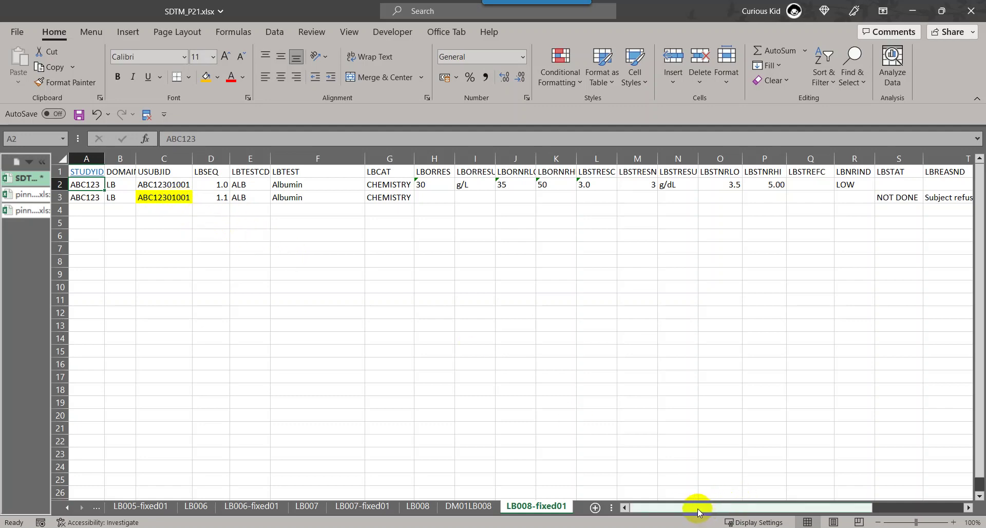
drag(698, 512, 797, 516)
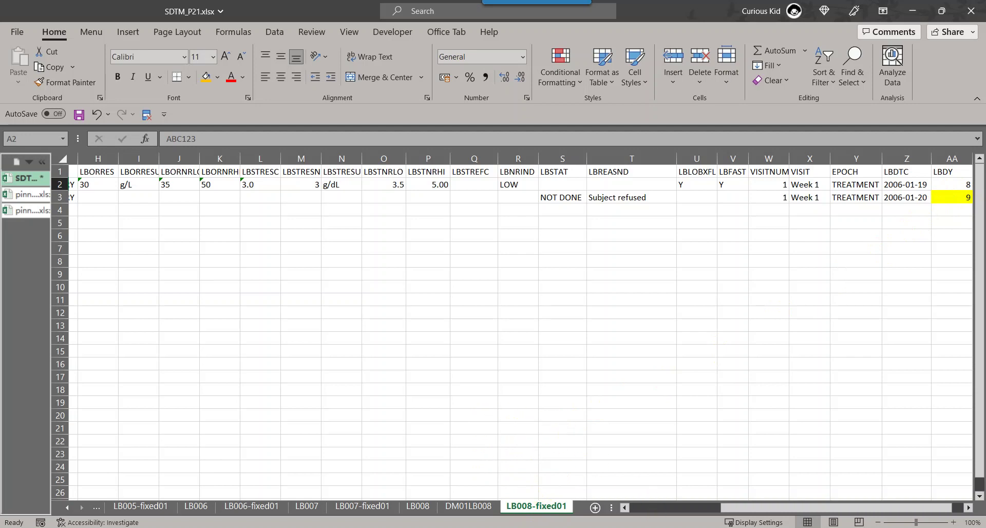
key(alt+Tab)
- Change the sheet name on line 13 from LB008 to LB008-fixed01 and rerun the import program
click(440, 501)
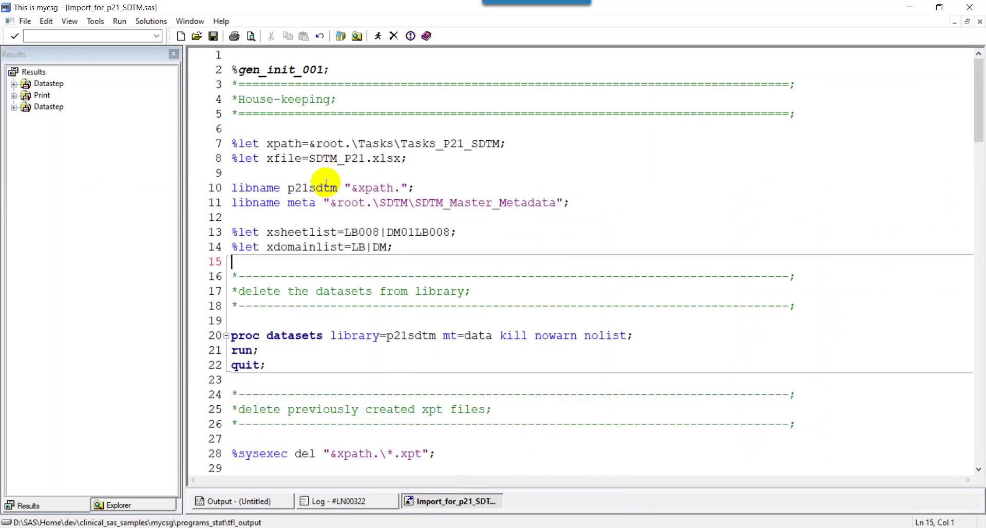
click(380, 231)
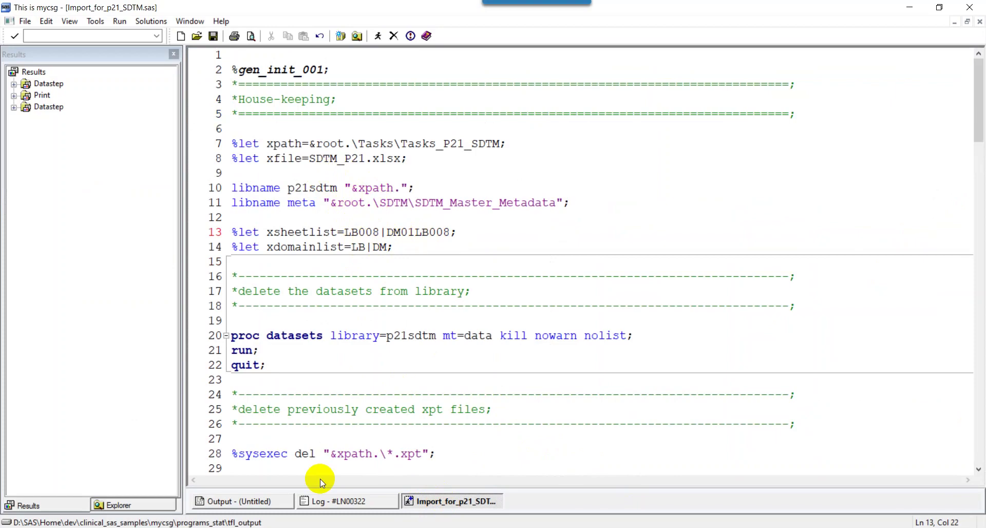
text(-fixed01)
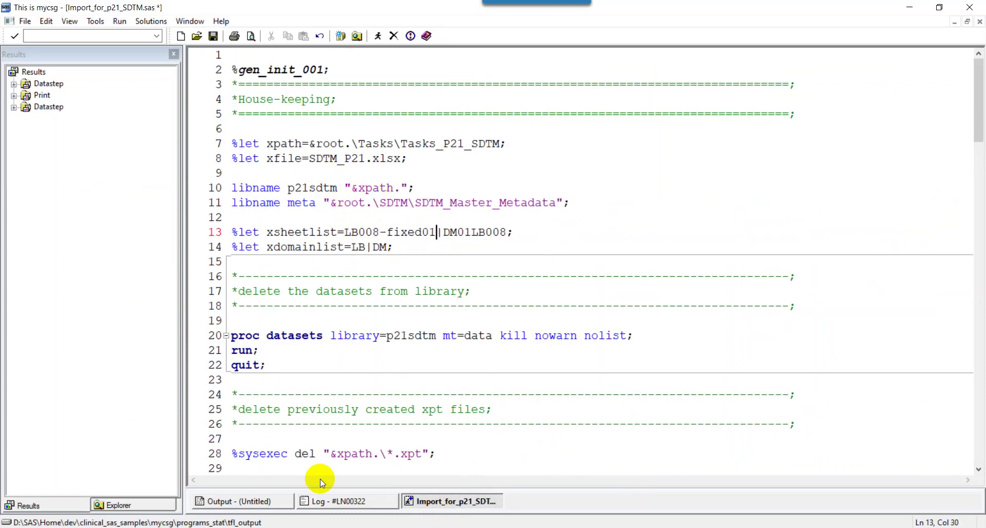
key(F8)
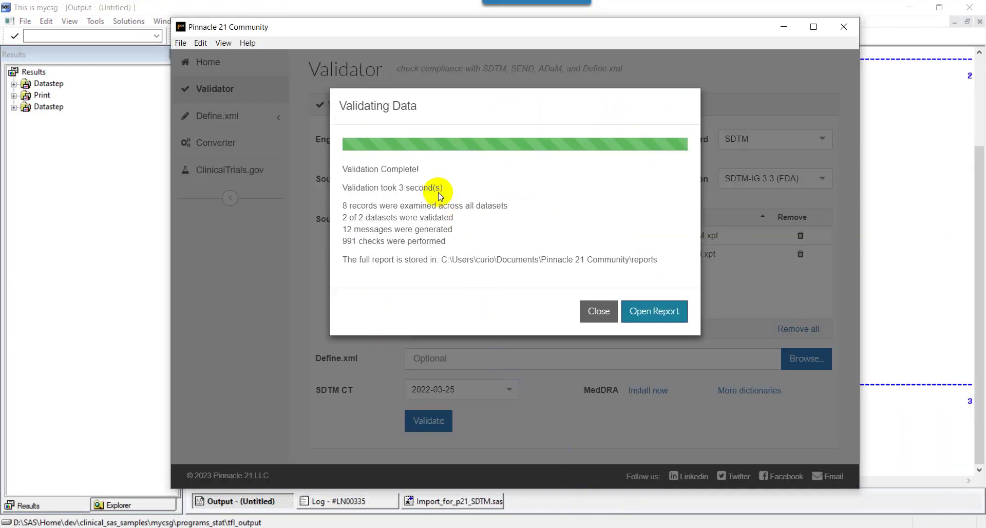
- Replace the old source files with the regenerated DM.xpt and LB.xpt and revalidate them
click(599, 311)
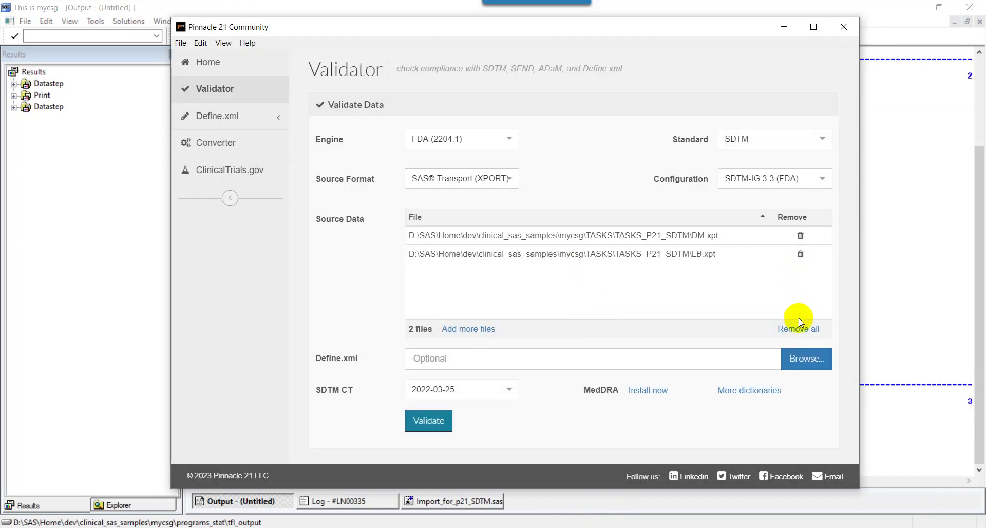
click(798, 330)
click(614, 295)
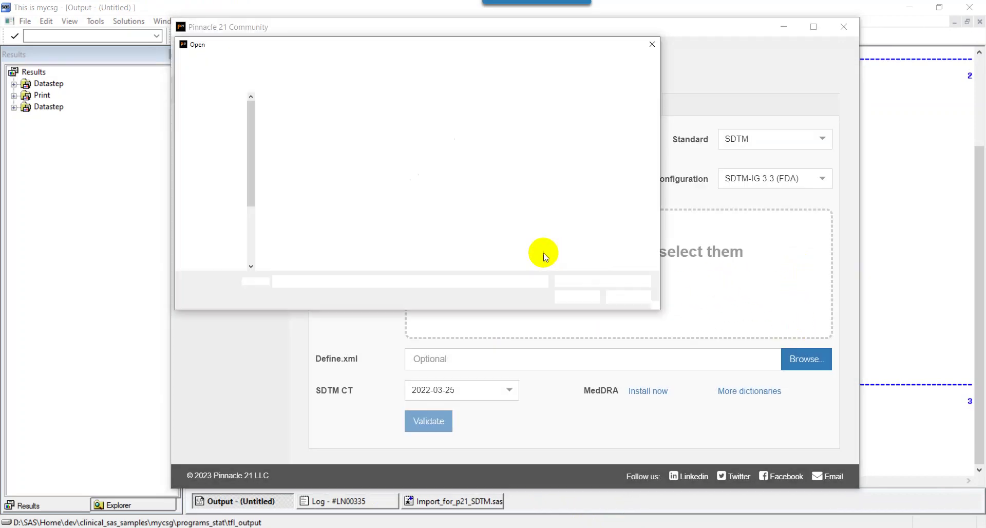
drag(310, 144, 295, 117)
click(577, 296)
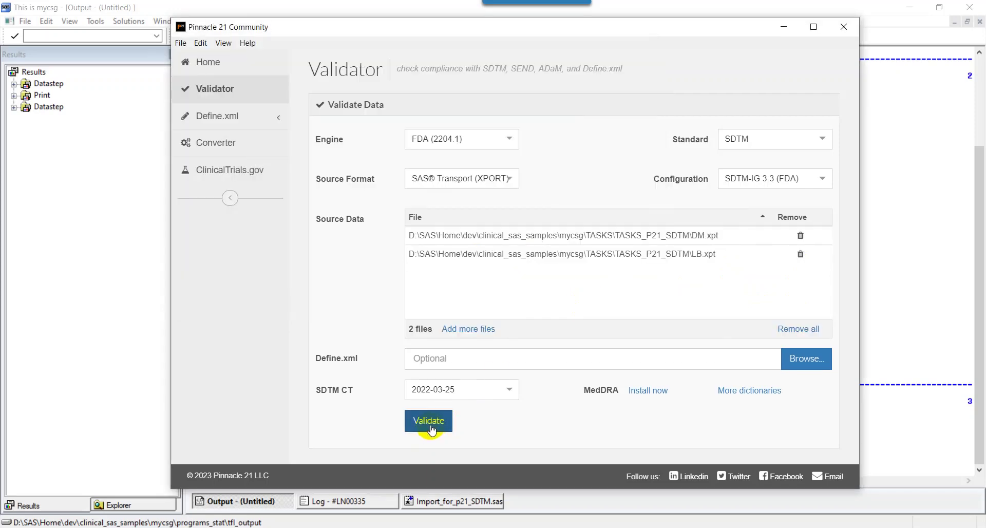
click(430, 424)
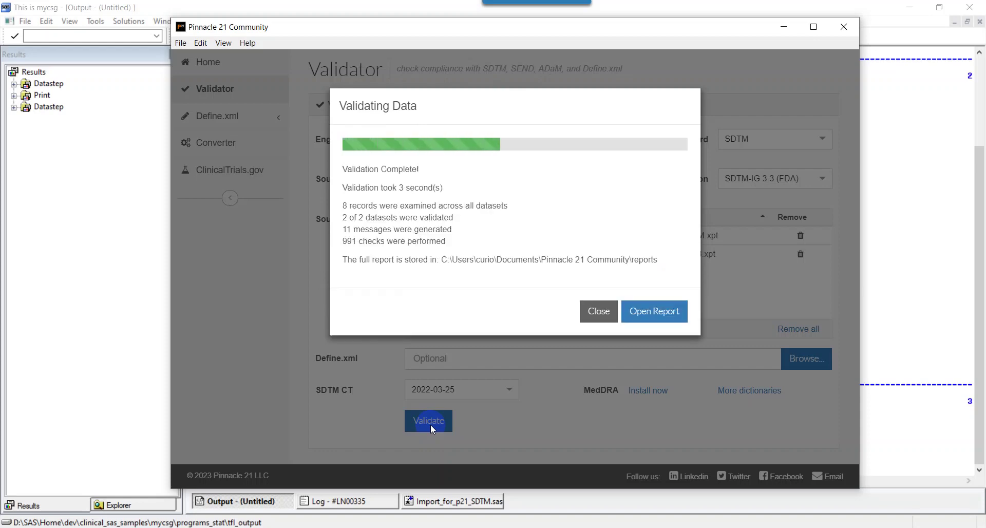
- Highlight the 11 messages generated and open the new validation report
drag(343, 229, 465, 232)
click(464, 230)
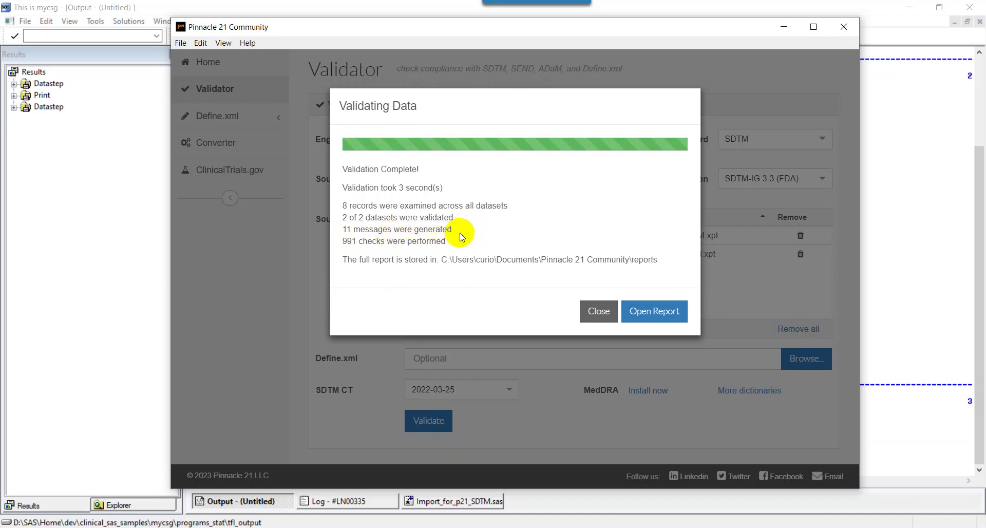
click(647, 313)
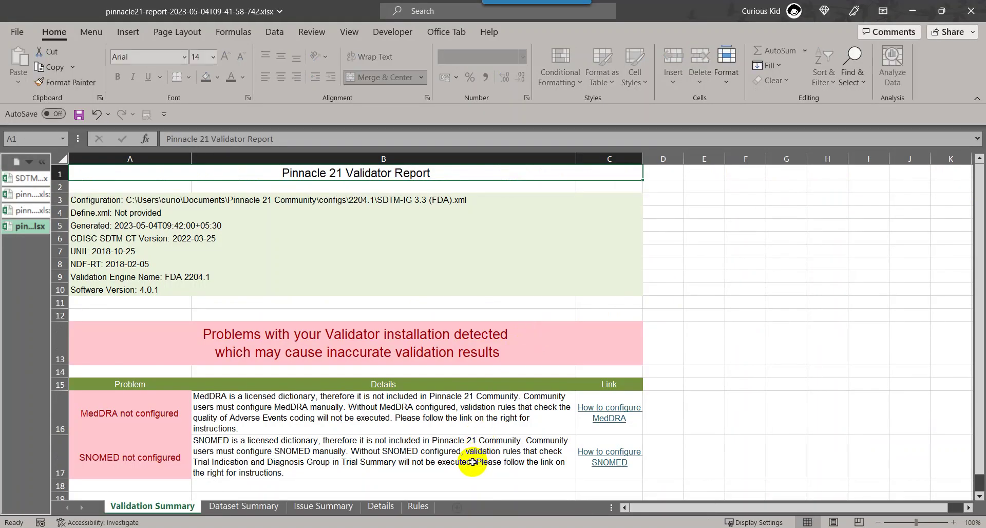
- Compare the new report's Details sheet with the earlier 09-40-08 report, which still lists SD0064 for LB
click(381, 505)
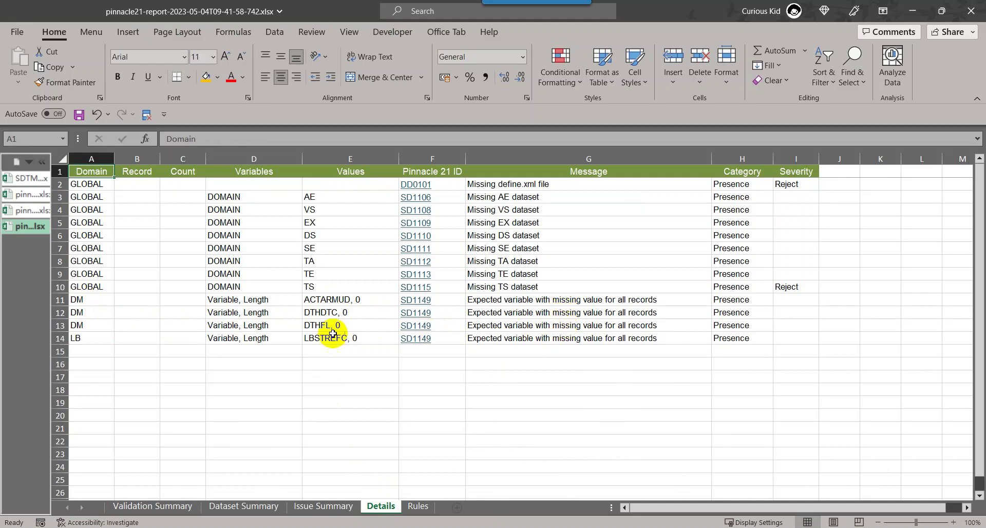
click(29, 211)
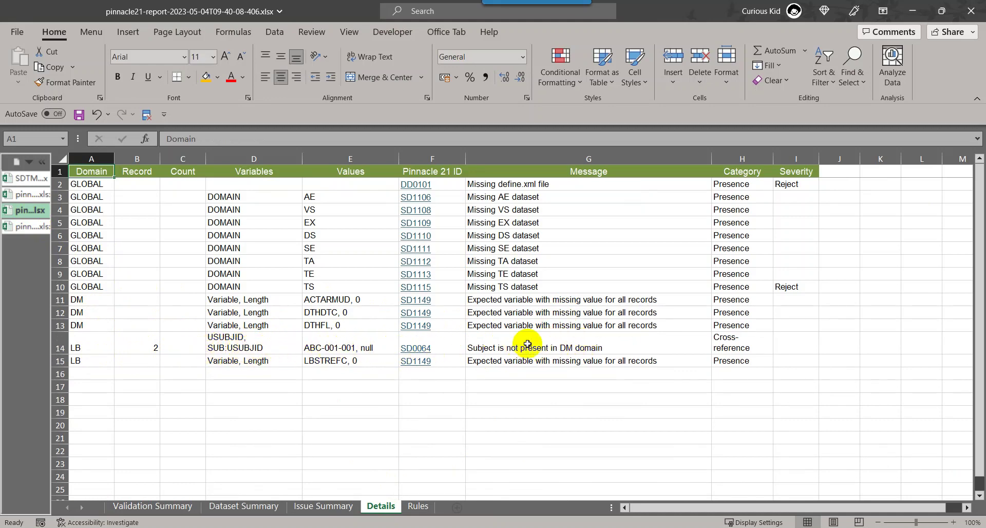
click(26, 226)
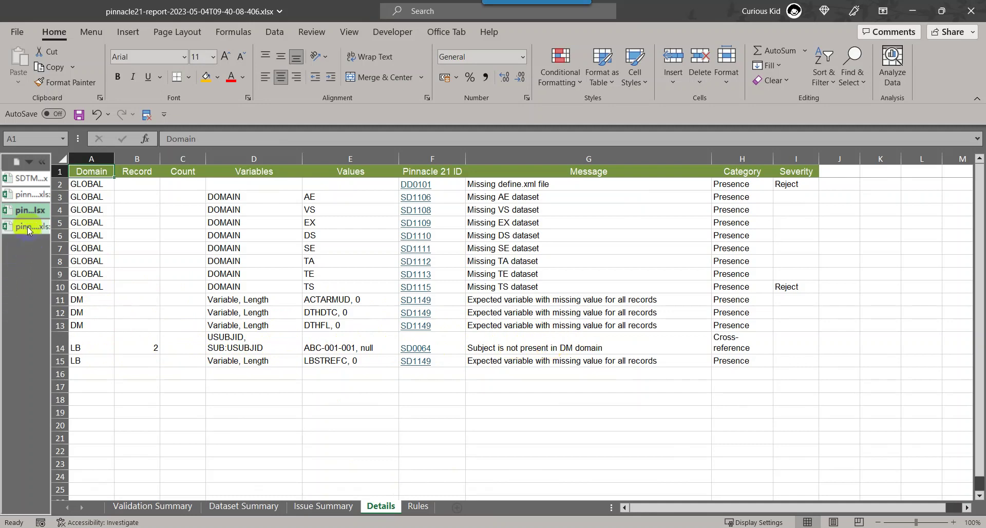